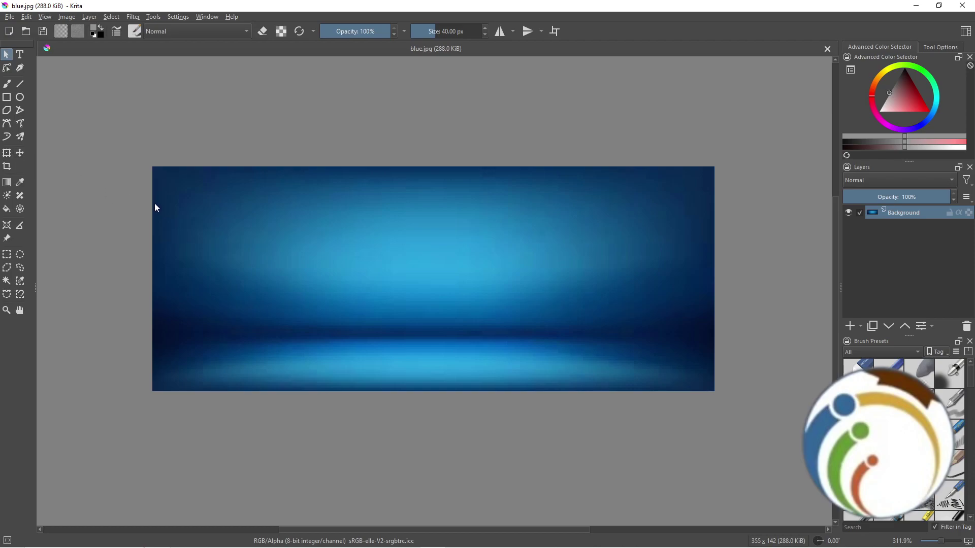
Create a blank 2480×3508 px portrait document, then return to the blue.jpg image
{"action": "left_click", "coordinate": [9, 17]}
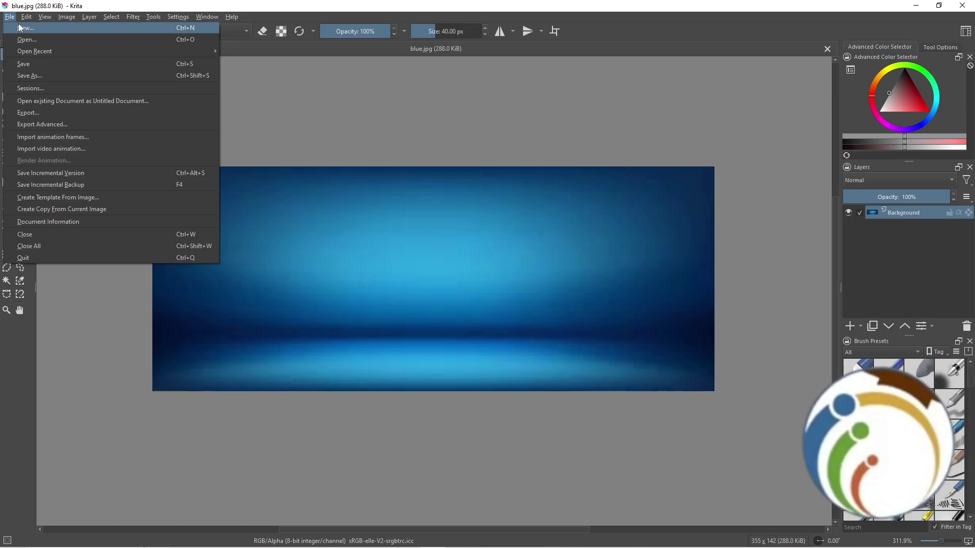
{"action": "left_click", "coordinate": [20, 28]}
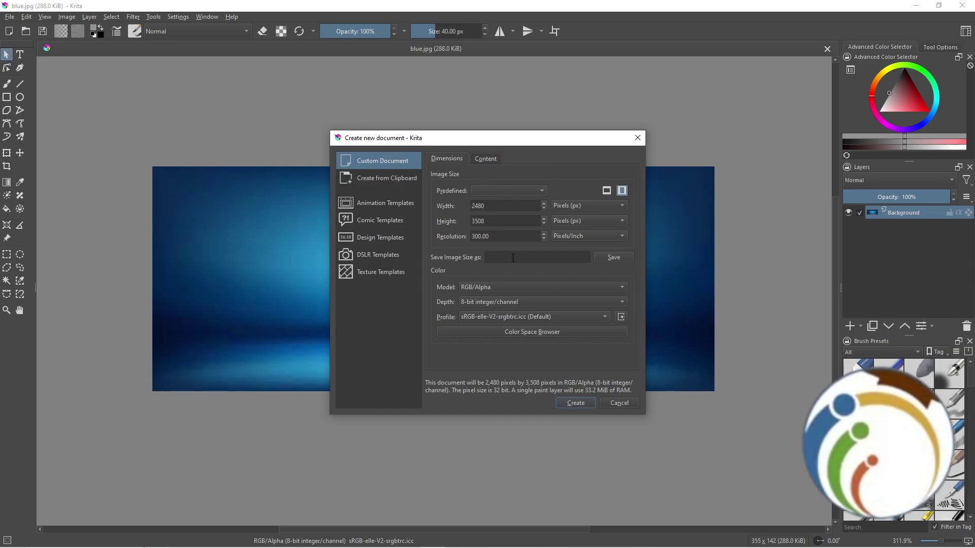
{"action": "left_click", "coordinate": [567, 403]}
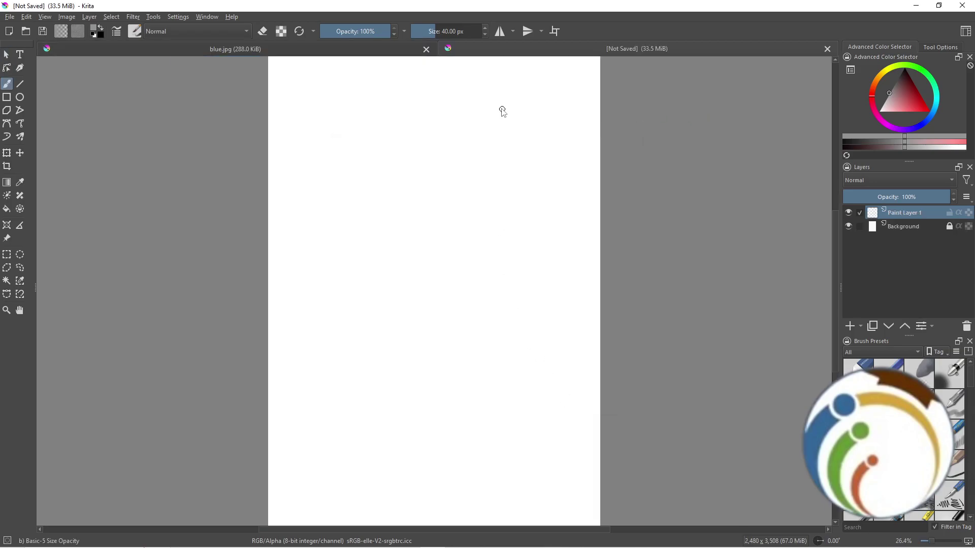
{"action": "left_click", "coordinate": [304, 51]}
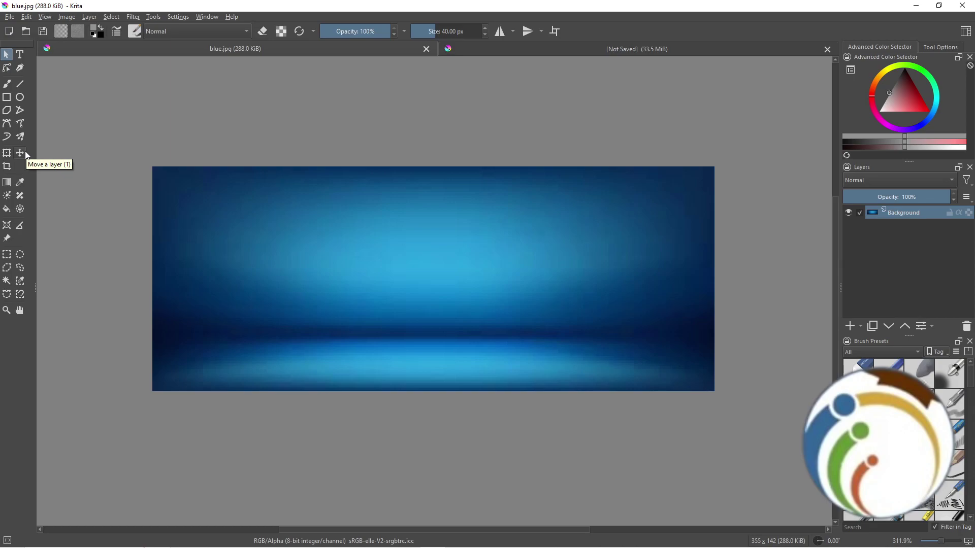
Drag the blue gradient down with the Move tool, undoing a stray leftward move
{"action": "left_click", "coordinate": [335, 284]}
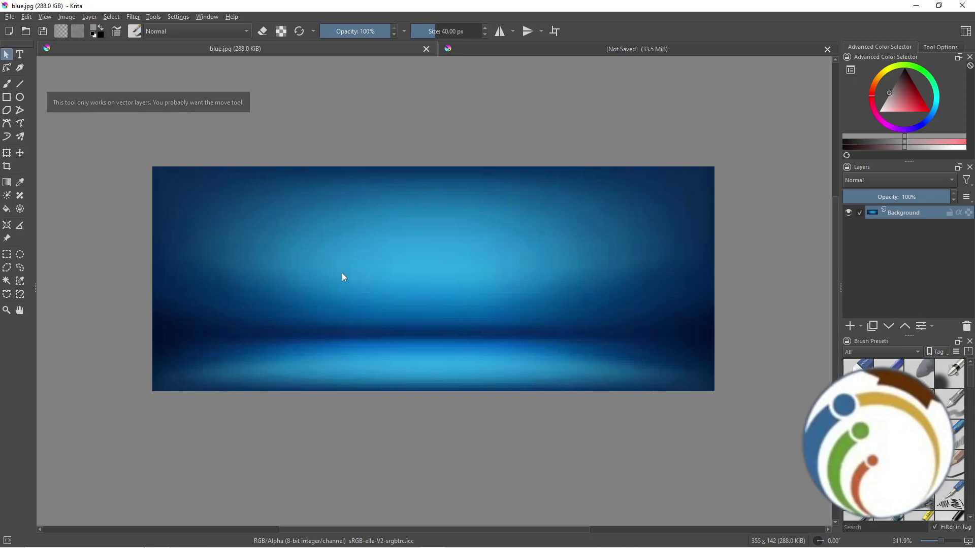
{"action": "key", "text": "t"}
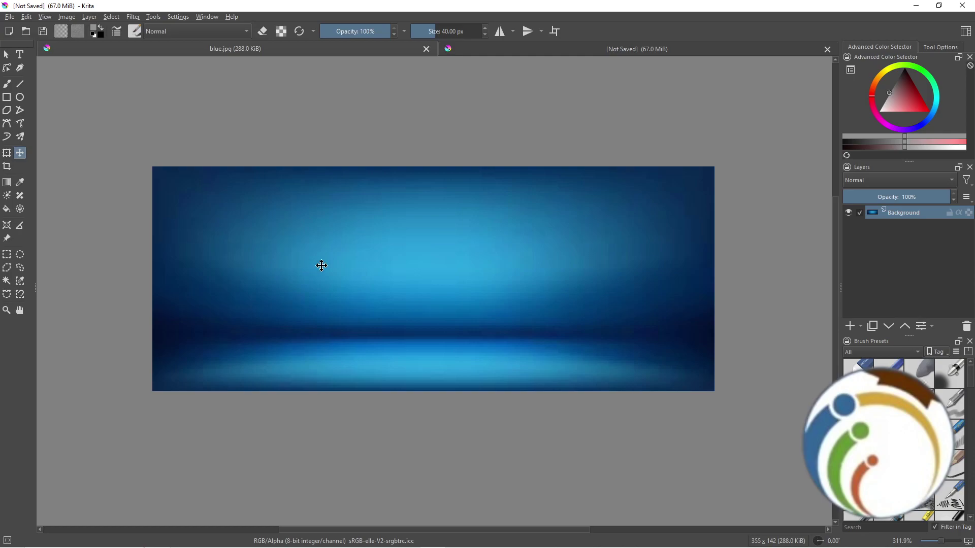
{"action": "mouse_move", "coordinate": [321, 266]}
{"action": "left_mouse_down"}
{"action": "mouse_move", "coordinate": [415, 262]}
{"action": "mouse_move", "coordinate": [457, 287]}
{"action": "mouse_move", "coordinate": [437, 254]}
{"action": "mouse_move", "coordinate": [453, 256]}
{"action": "left_mouse_up"}
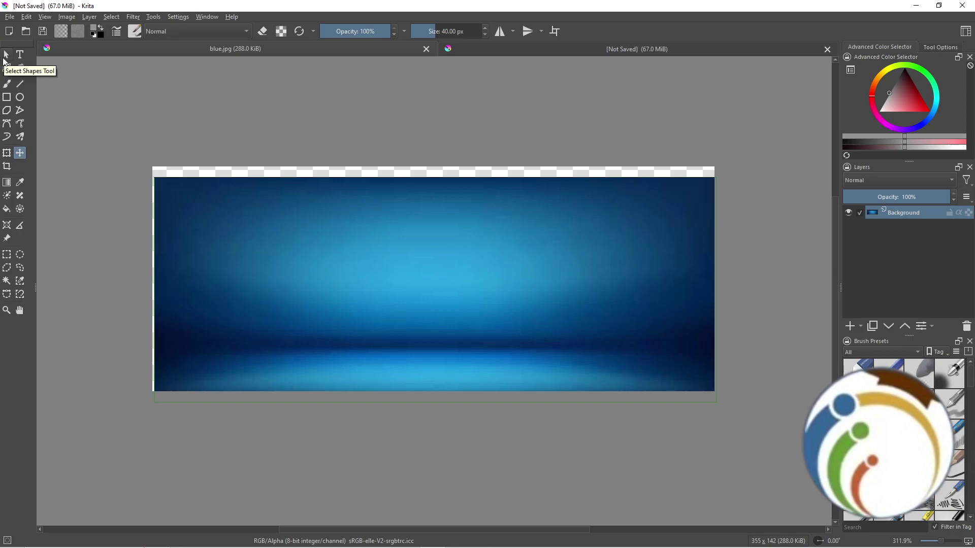
{"action": "left_click", "coordinate": [6, 56]}
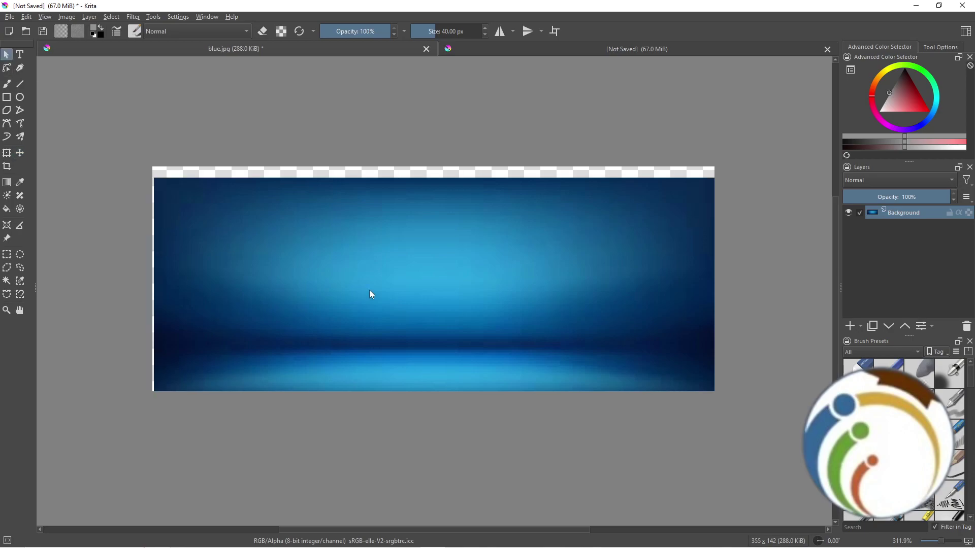
{"action": "left_click", "coordinate": [20, 152]}
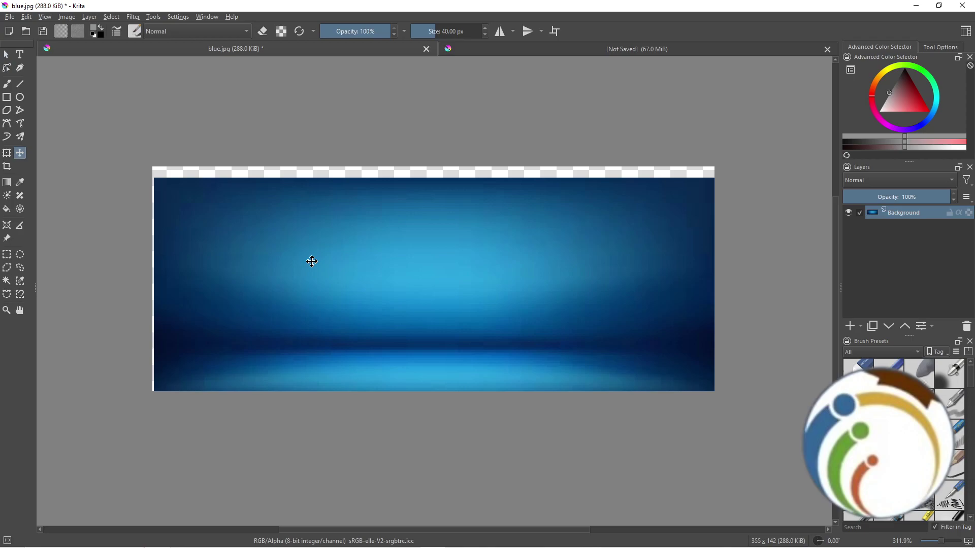
{"action": "left_click_drag", "start_coordinate": [311, 261], "coordinate": [261, 232]}
{"action": "key", "text": "ctrl+z"}
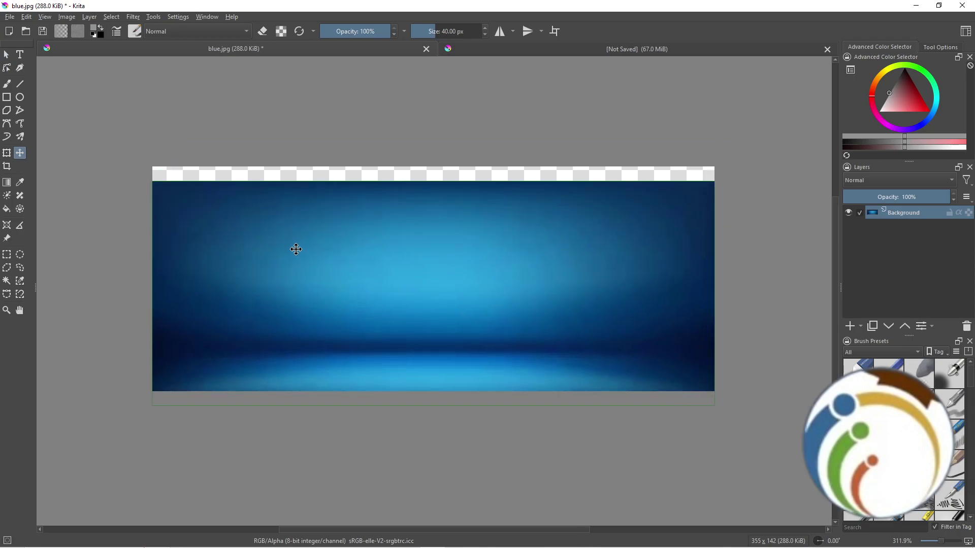
{"action": "left_click", "coordinate": [6, 59]}
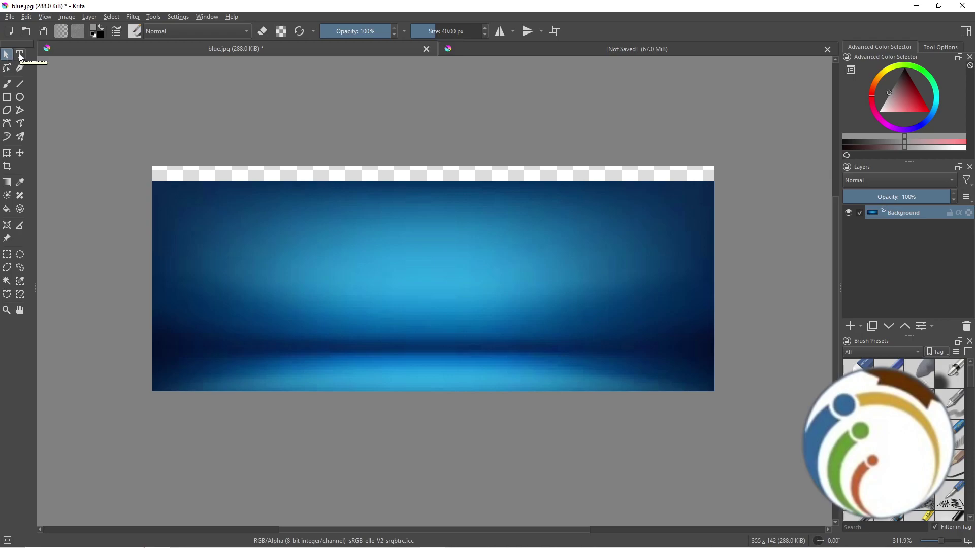
Copy the blue gradient and paste it as a new layer in the portrait document
{"action": "right_click", "coordinate": [289, 238]}
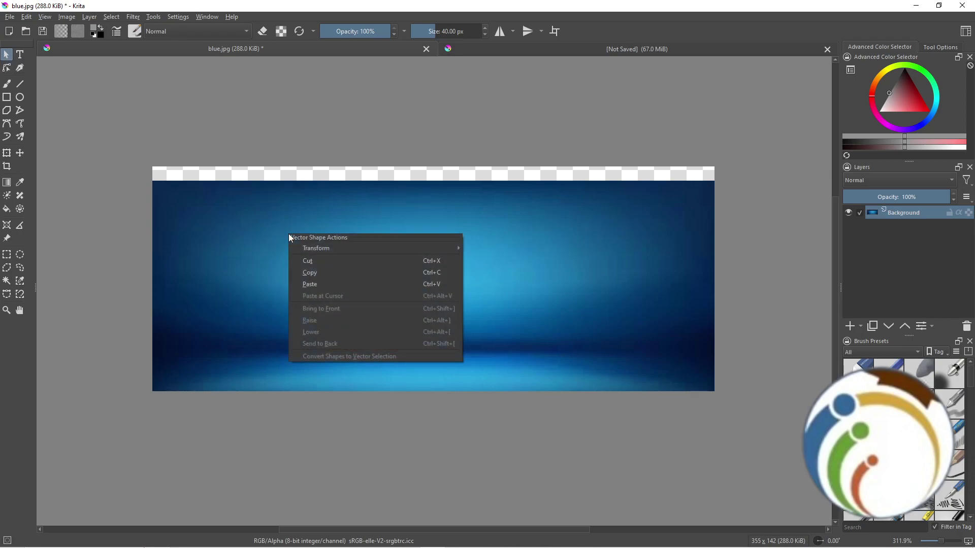
{"action": "left_click", "coordinate": [304, 272]}
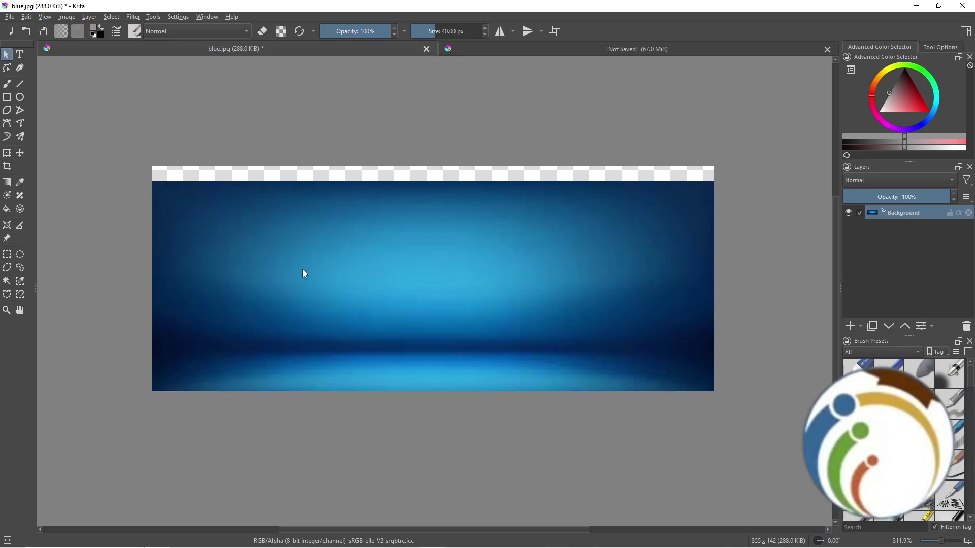
{"action": "left_click", "coordinate": [640, 49]}
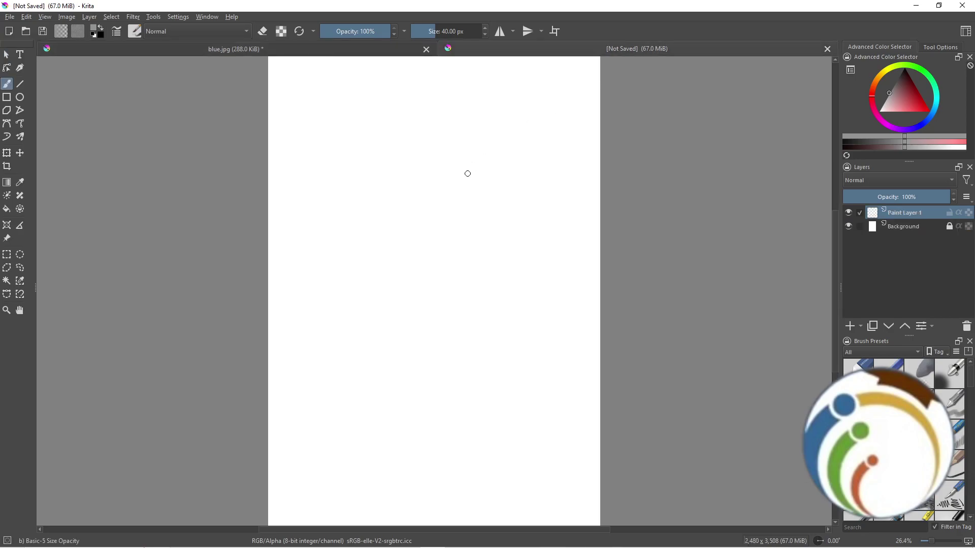
{"action": "left_click", "coordinate": [6, 55]}
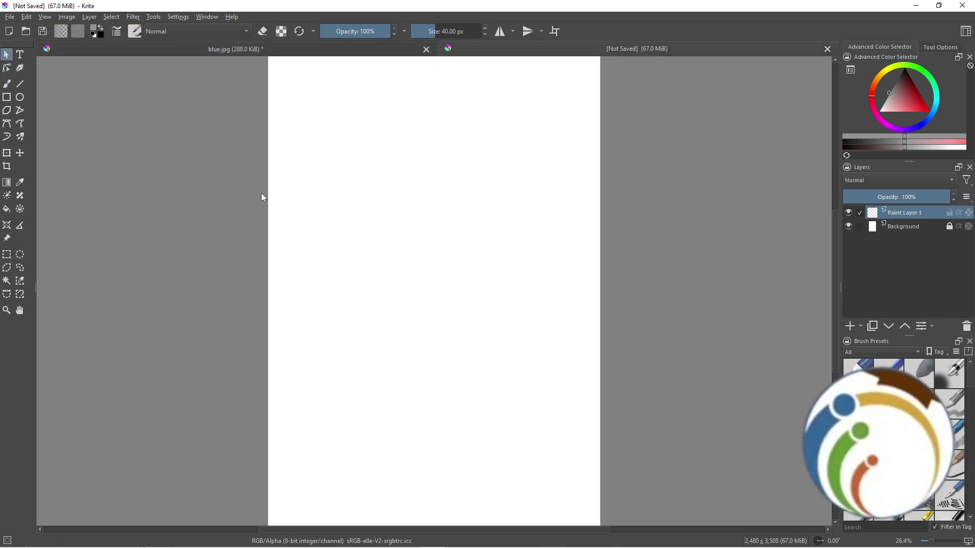
{"action": "right_click", "coordinate": [299, 196]}
{"action": "left_click", "coordinate": [333, 251]}
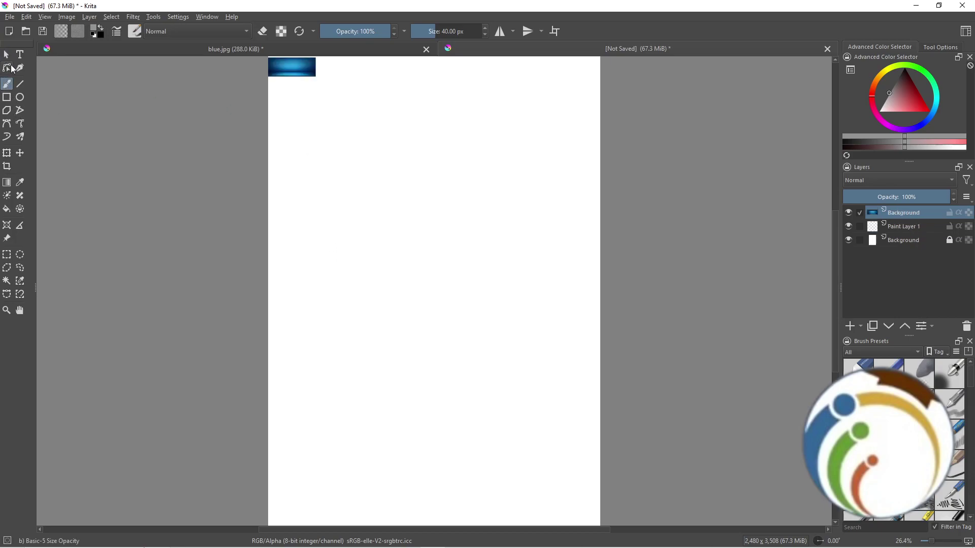
Move the pasted gradient toward the page middle and zoom in to about 105%
{"action": "left_click", "coordinate": [20, 152]}
{"action": "left_click_drag", "start_coordinate": [291, 83], "coordinate": [395, 240]}
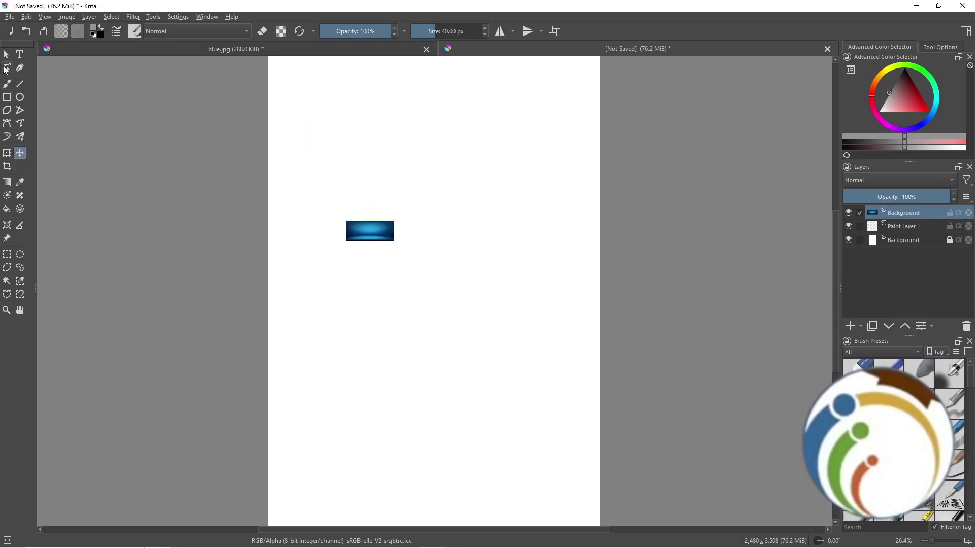
{"action": "left_click", "coordinate": [6, 55]}
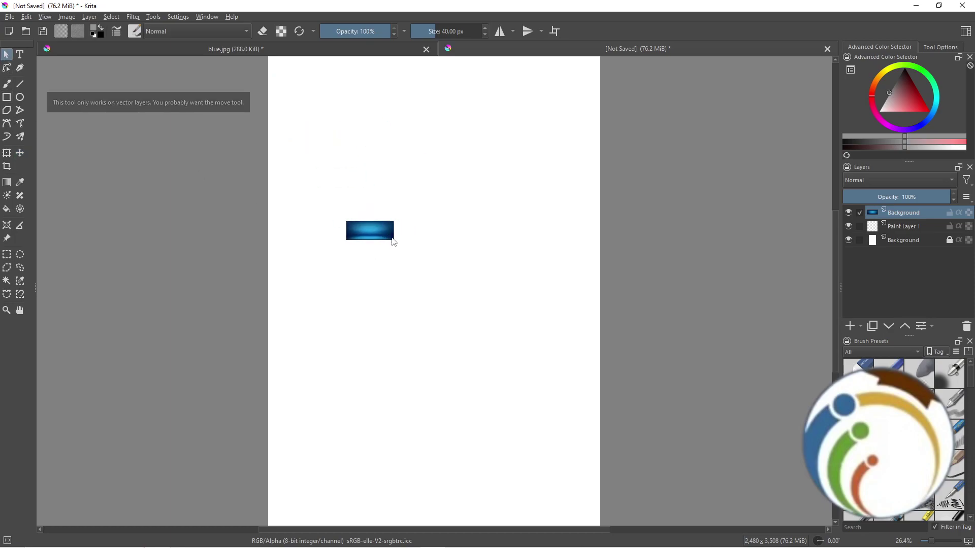
{"action": "left_click", "coordinate": [6, 311]}
{"action": "left_click", "coordinate": [360, 249]}
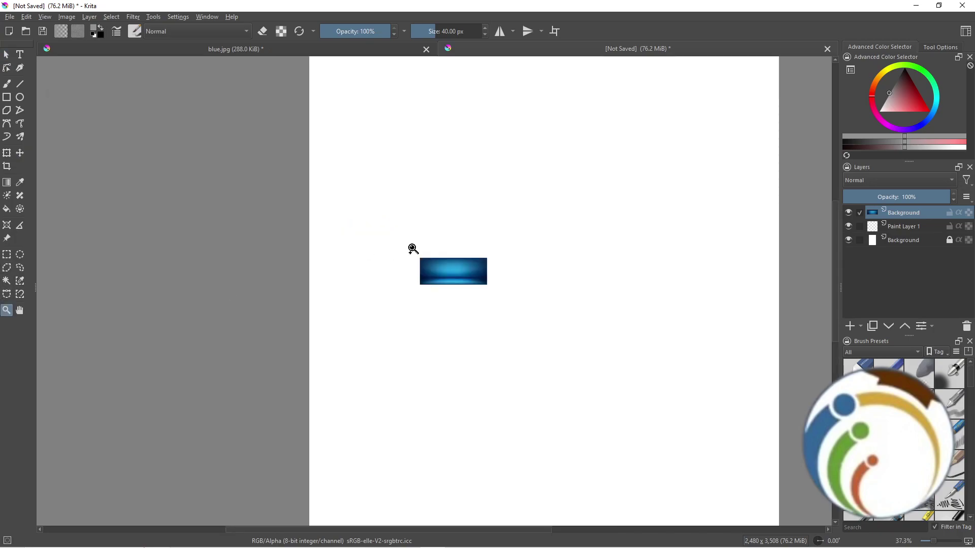
{"action": "left_click", "coordinate": [412, 249]}
{"action": "left_click", "coordinate": [412, 249]}
{"action": "left_click", "coordinate": [349, 233]}
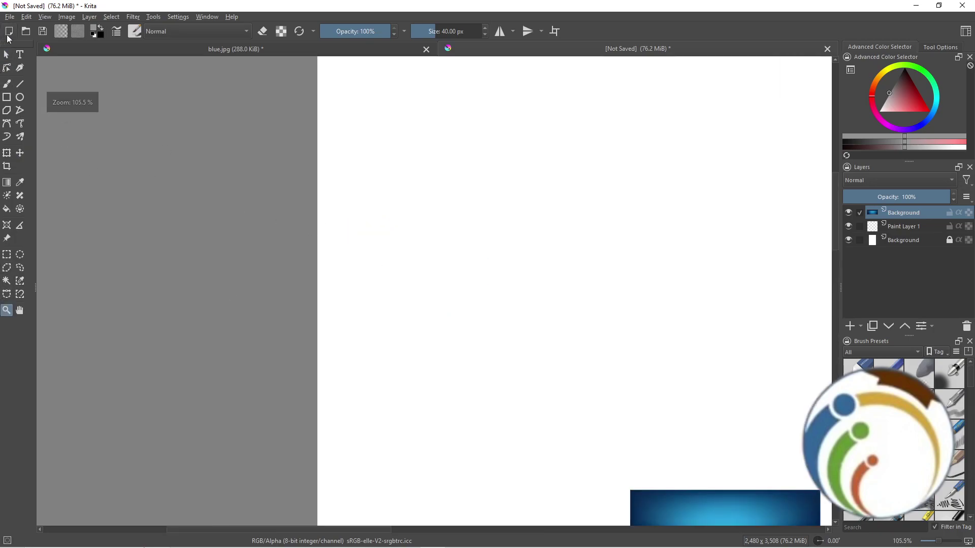
Drag the pasted gradient from the bottom-right to the page centre
{"action": "left_click", "coordinate": [7, 55]}
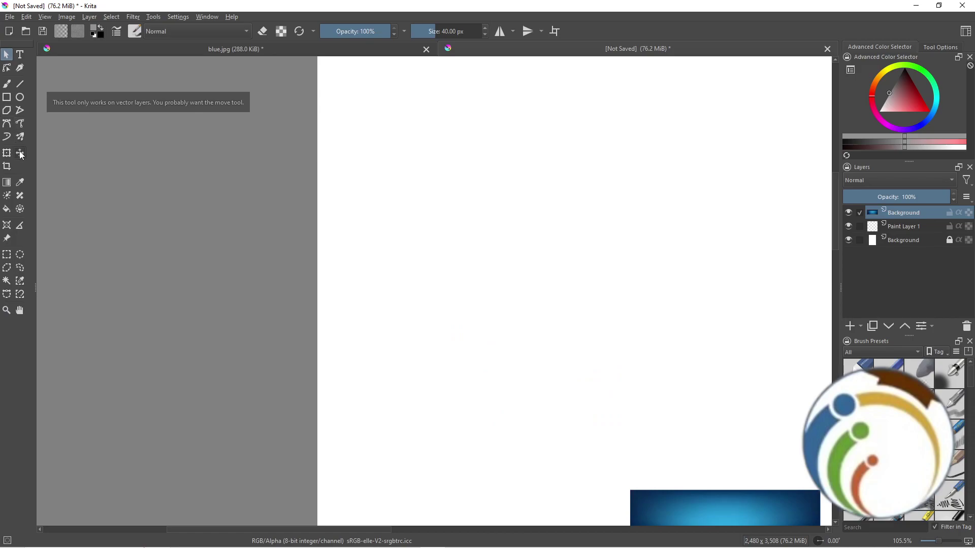
{"action": "left_click", "coordinate": [21, 154]}
{"action": "left_click_drag", "start_coordinate": [731, 512], "coordinate": [507, 305]}
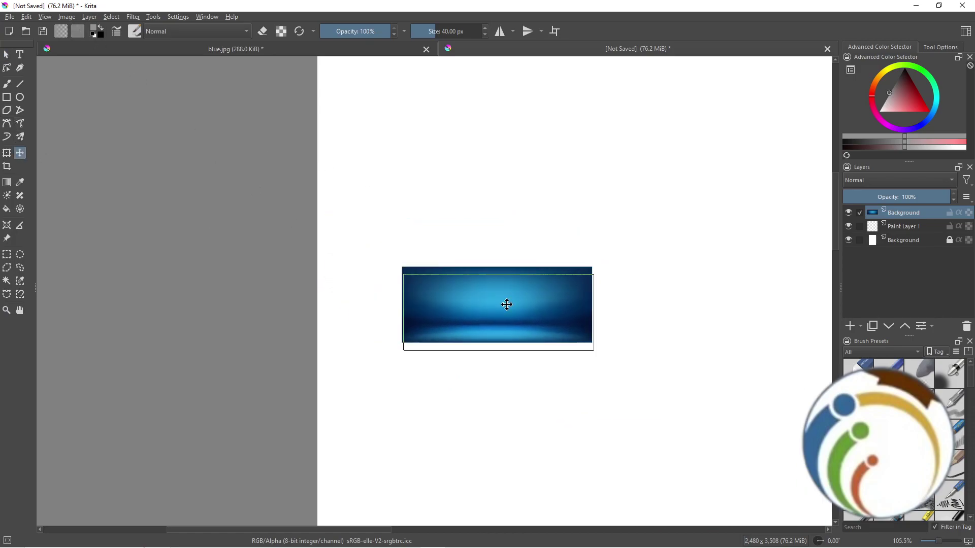
{"action": "left_click", "coordinate": [6, 55]}
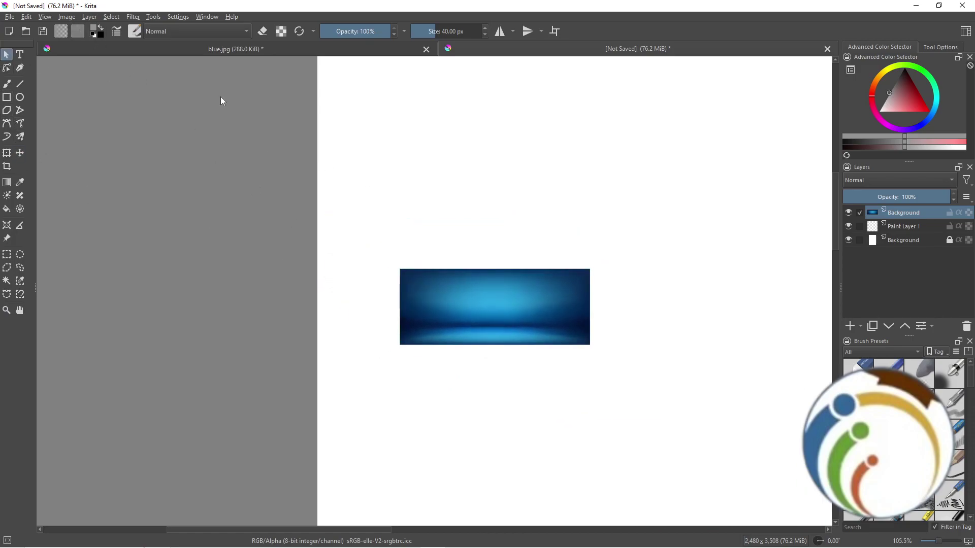
{"action": "left_click", "coordinate": [446, 296]}
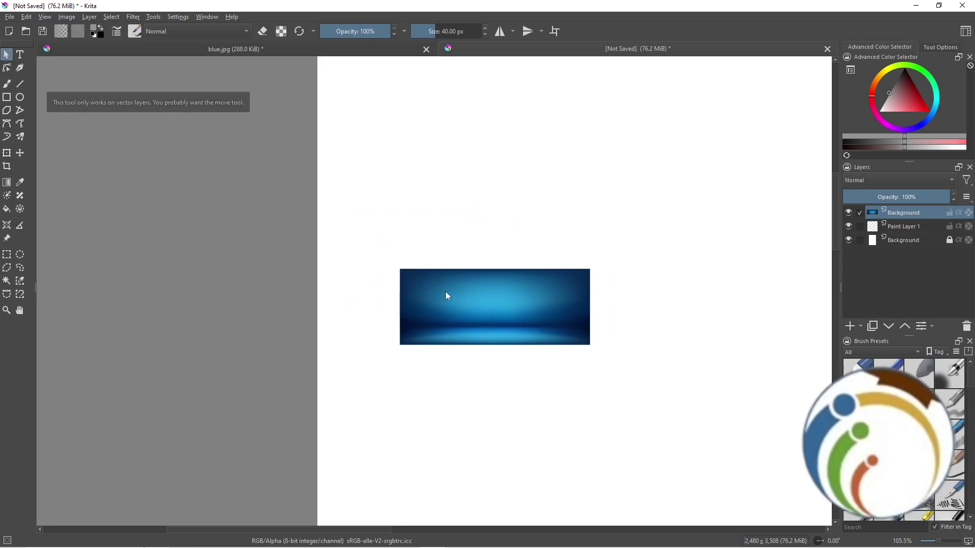
Apply Layer > Transform > Mirror Layer to the pasted gradient
{"action": "left_click", "coordinate": [89, 17]}
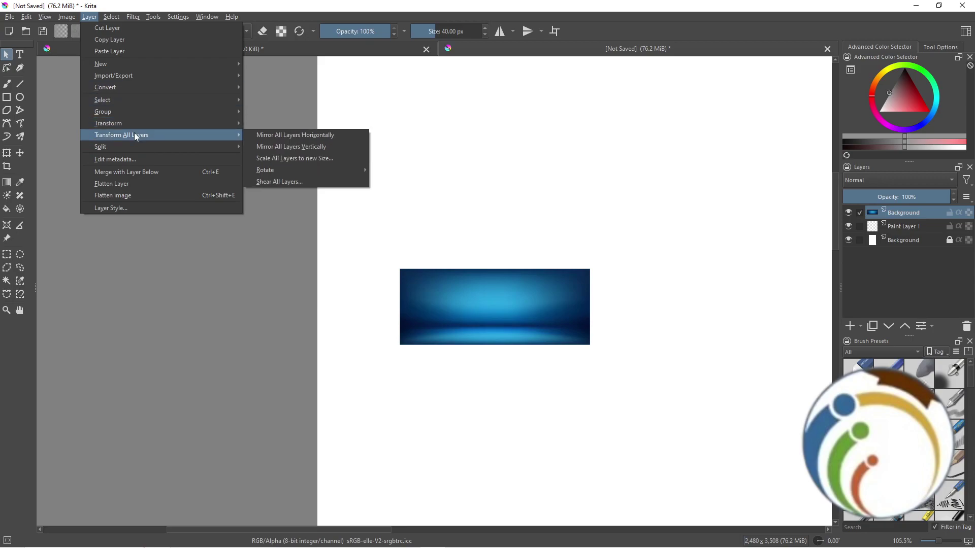
{"action": "mouse_move", "coordinate": [108, 124]}
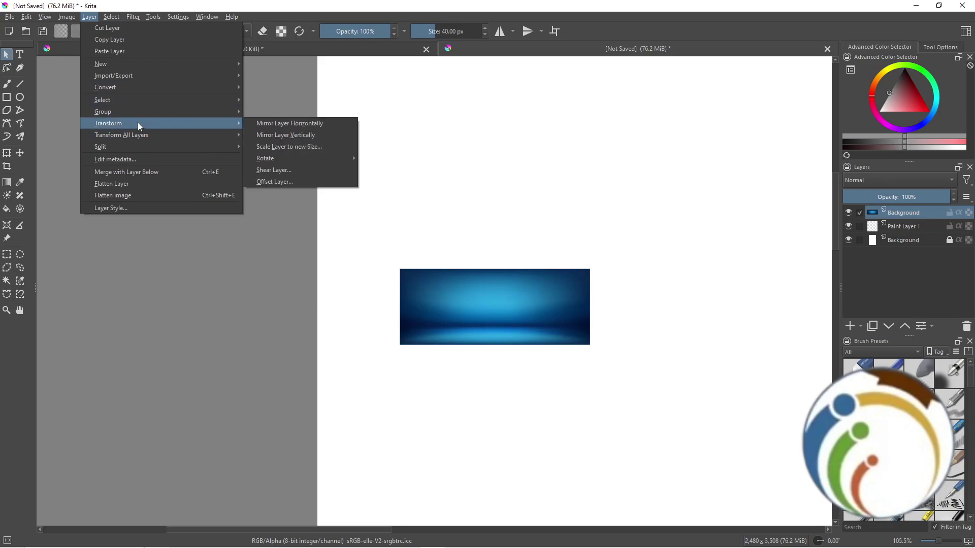
{"action": "left_click", "coordinate": [281, 123]}
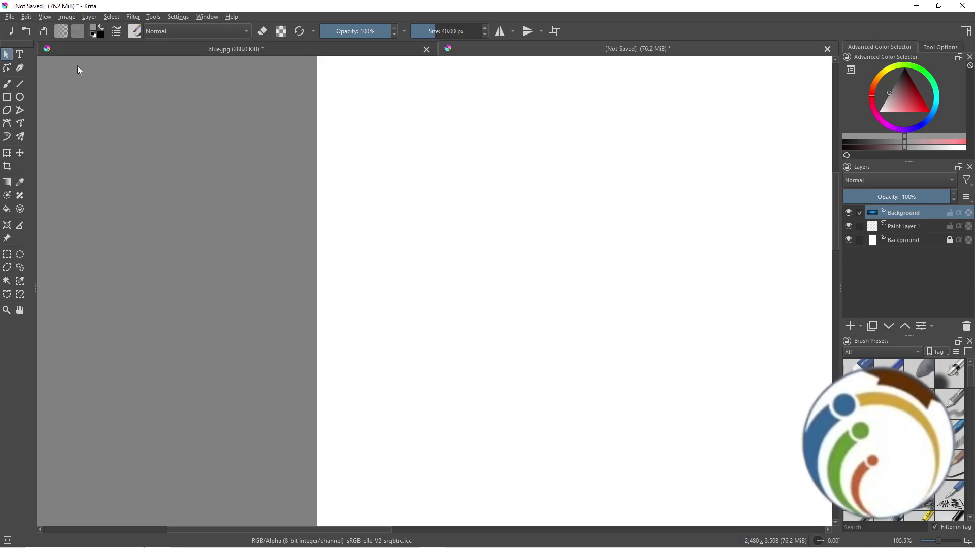
Zoom out, drag the blue gradient toward the page centre, and pan the whole page into view
{"action": "left_click", "coordinate": [6, 310]}
{"action": "left_click_drag", "start_coordinate": [399, 305], "coordinate": [3, 58]}
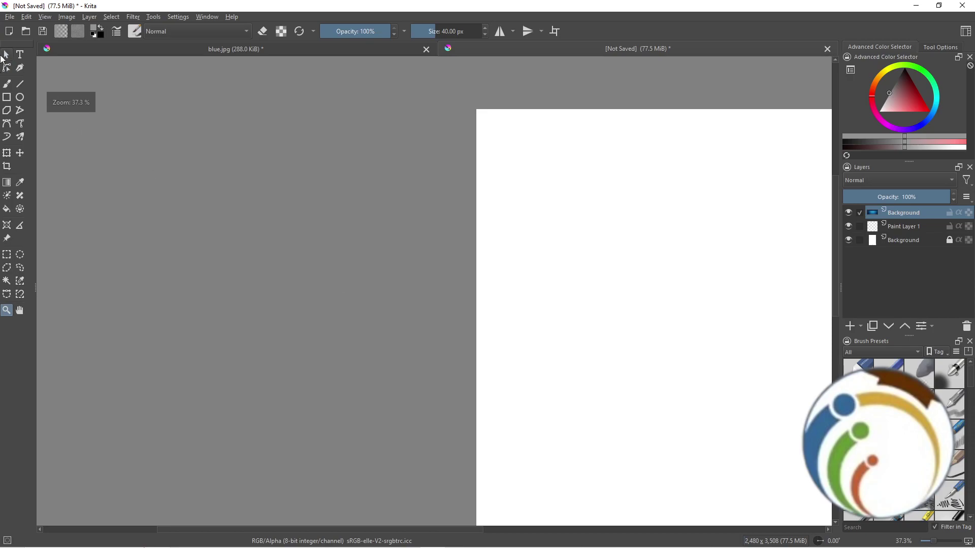
{"action": "left_click", "coordinate": [5, 56]}
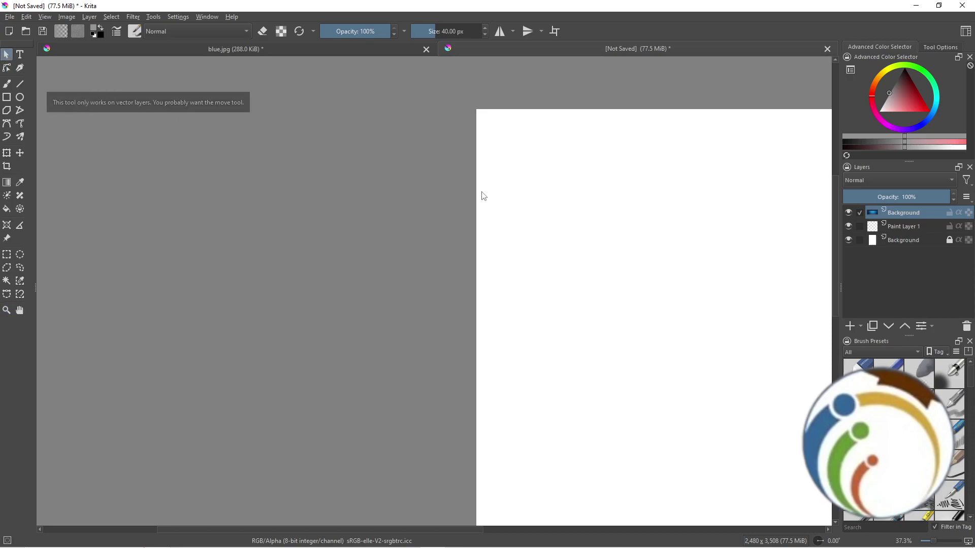
{"action": "left_click", "coordinate": [20, 152]}
{"action": "left_click_drag", "start_coordinate": [527, 266], "coordinate": [299, 161]}
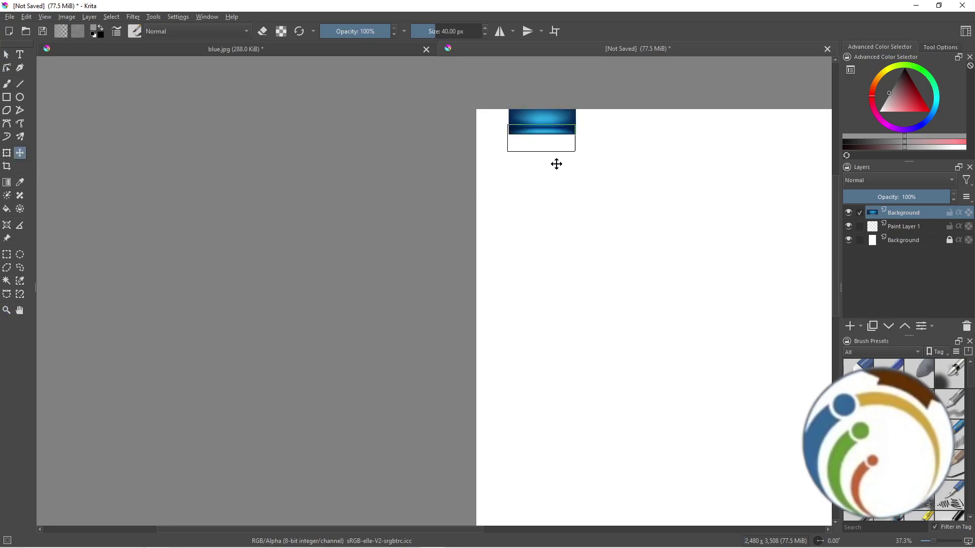
{"action": "left_click_drag", "start_coordinate": [555, 163], "coordinate": [641, 320]}
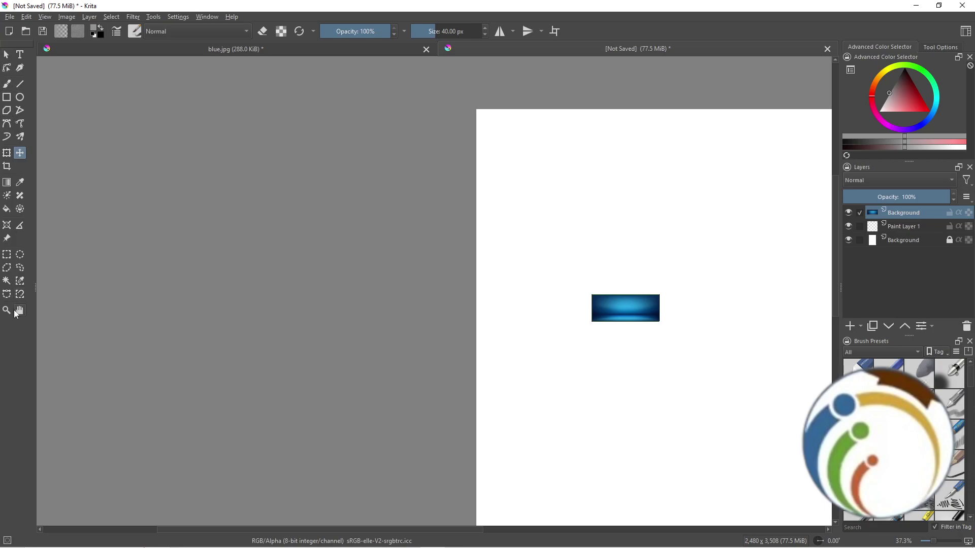
{"action": "left_click", "coordinate": [20, 311]}
{"action": "left_click_drag", "start_coordinate": [441, 335], "coordinate": [173, 281]}
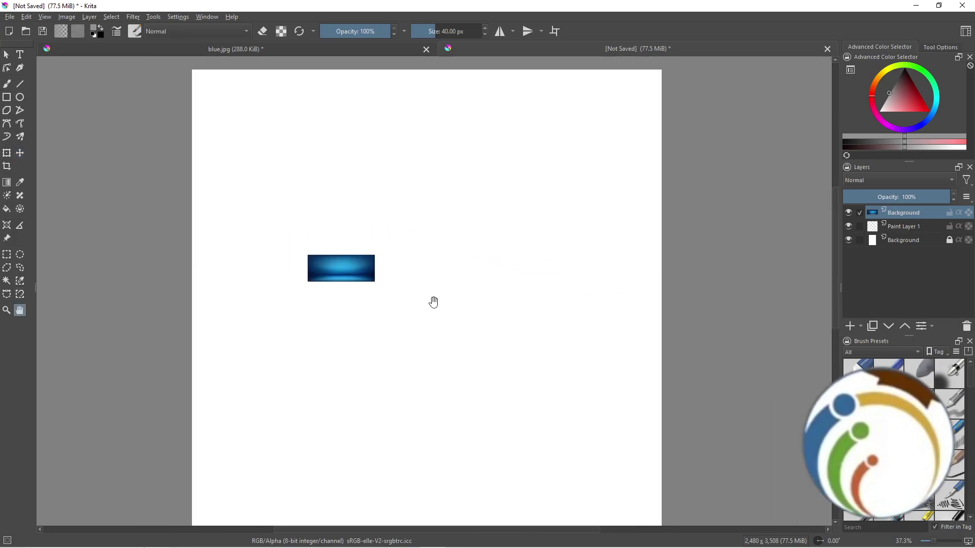
{"action": "left_click", "coordinate": [7, 55]}
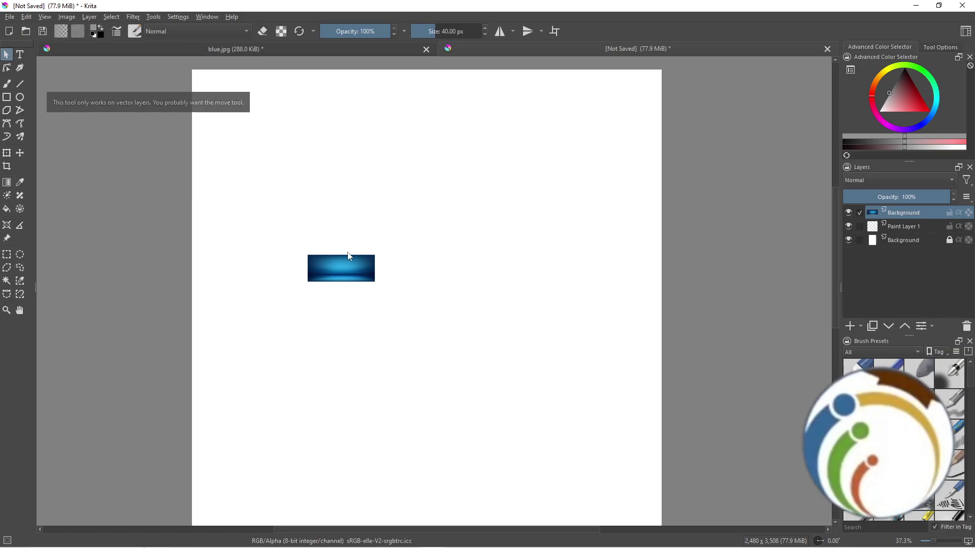
Bring up the Open File dialog and close it without opening anything
{"action": "left_click", "coordinate": [10, 16]}
{"action": "left_click", "coordinate": [30, 39]}
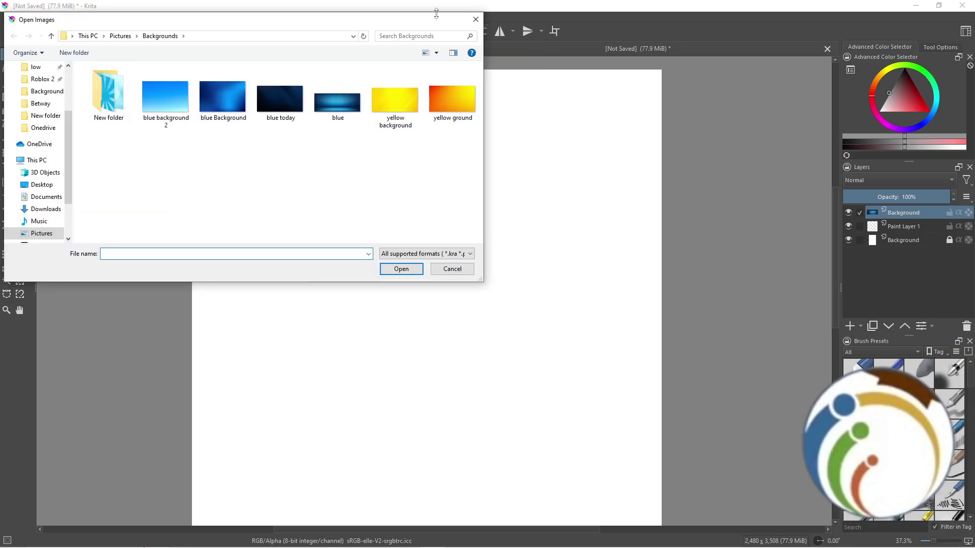
{"action": "left_click", "coordinate": [473, 21]}
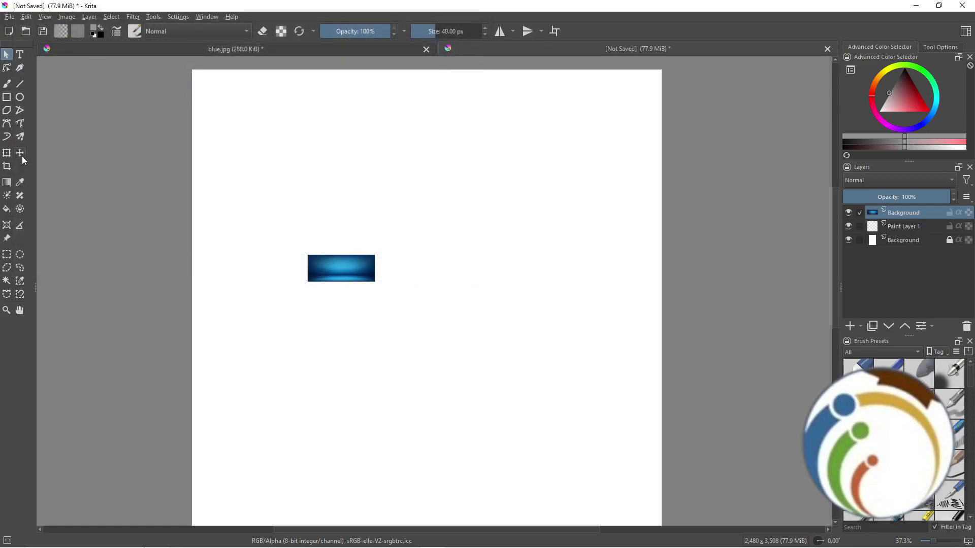
Apply Mirror Layer Vertically to the gradient layer, then bring the flipped gradient into view
{"action": "left_click", "coordinate": [89, 17]}
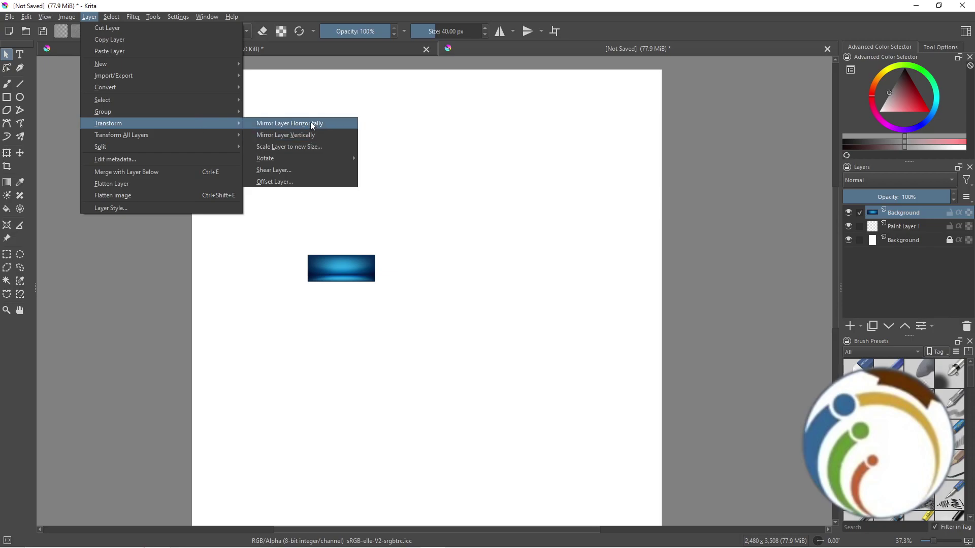
{"action": "left_click", "coordinate": [310, 134]}
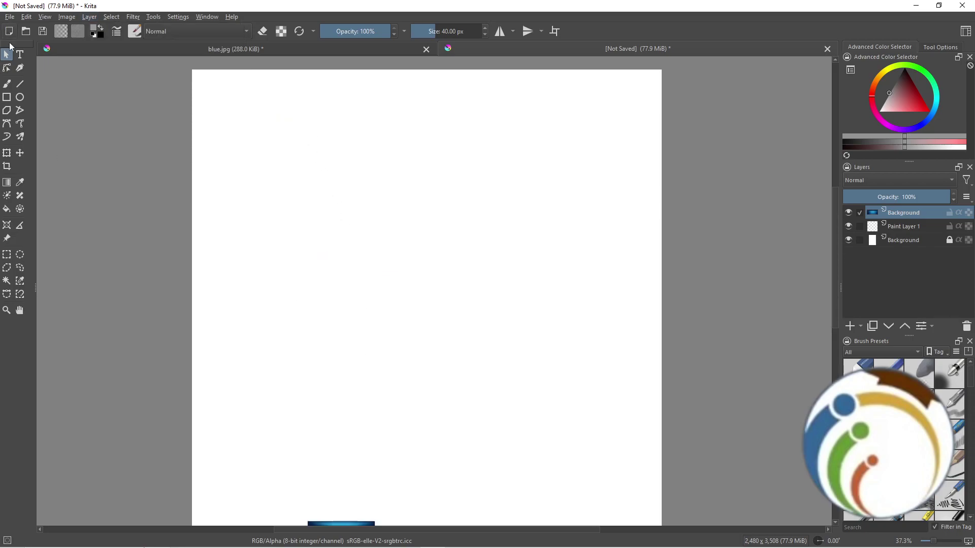
{"action": "left_click", "coordinate": [7, 311]}
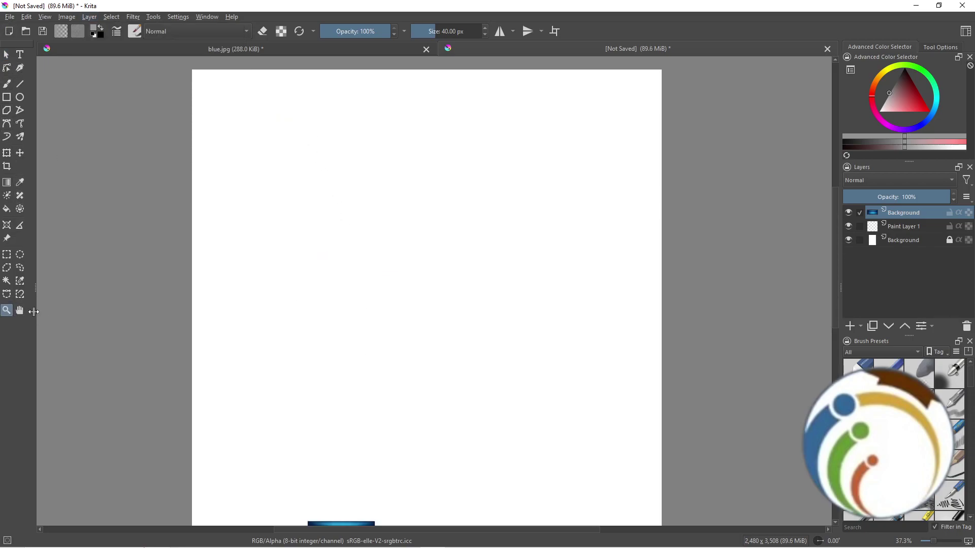
{"action": "left_click_drag", "start_coordinate": [358, 311], "coordinate": [357, 222]}
{"action": "left_click_drag", "start_coordinate": [345, 379], "coordinate": [353, 278]}
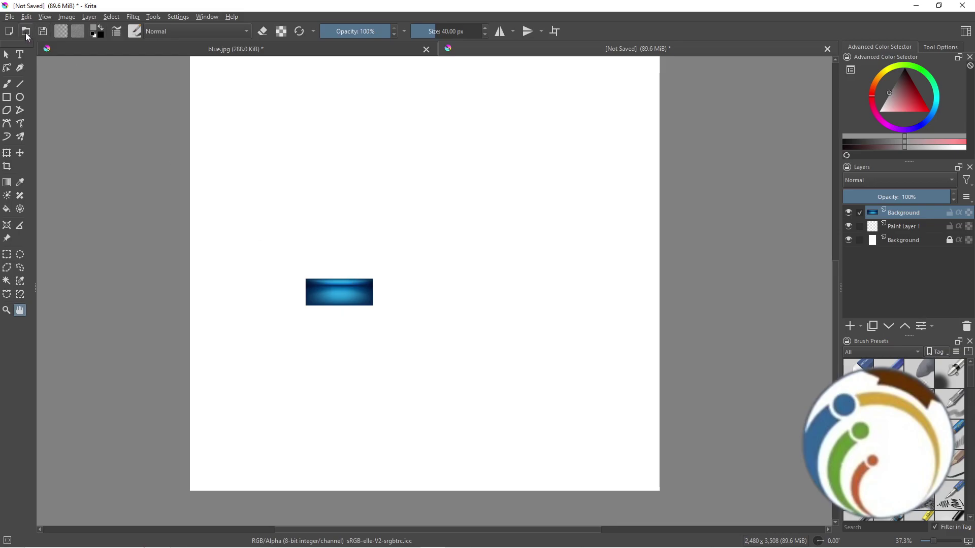
{"action": "left_click", "coordinate": [10, 17]}
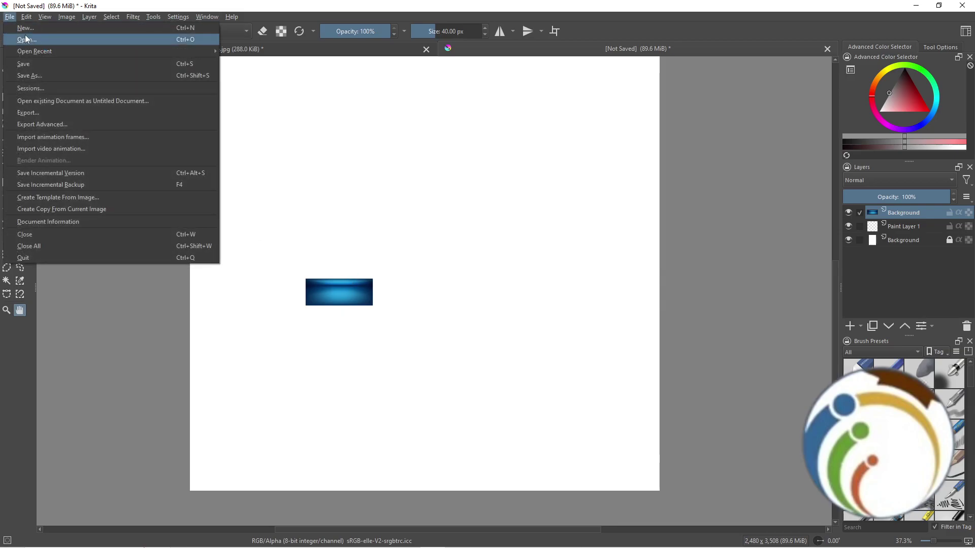
{"action": "left_click", "coordinate": [25, 34]}
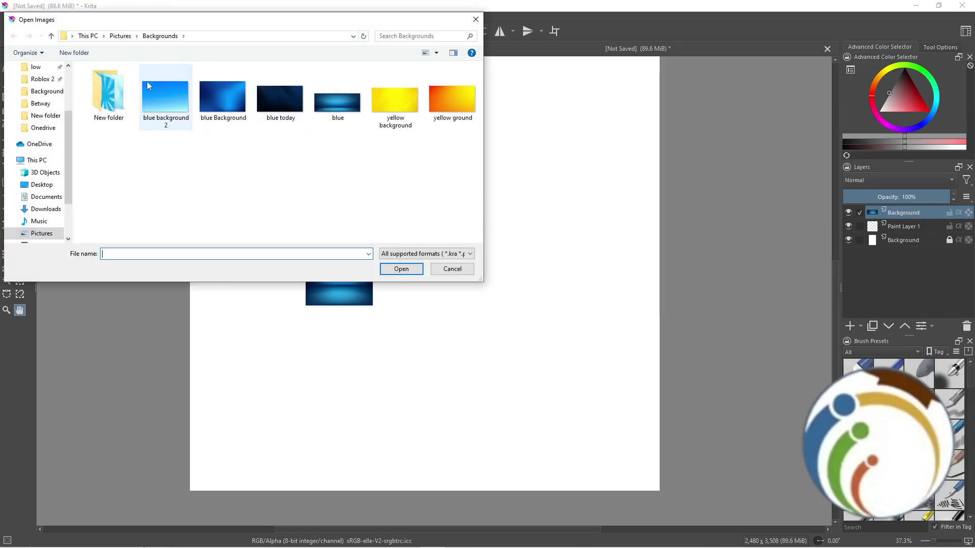
{"action": "double_click", "coordinate": [115, 99]}
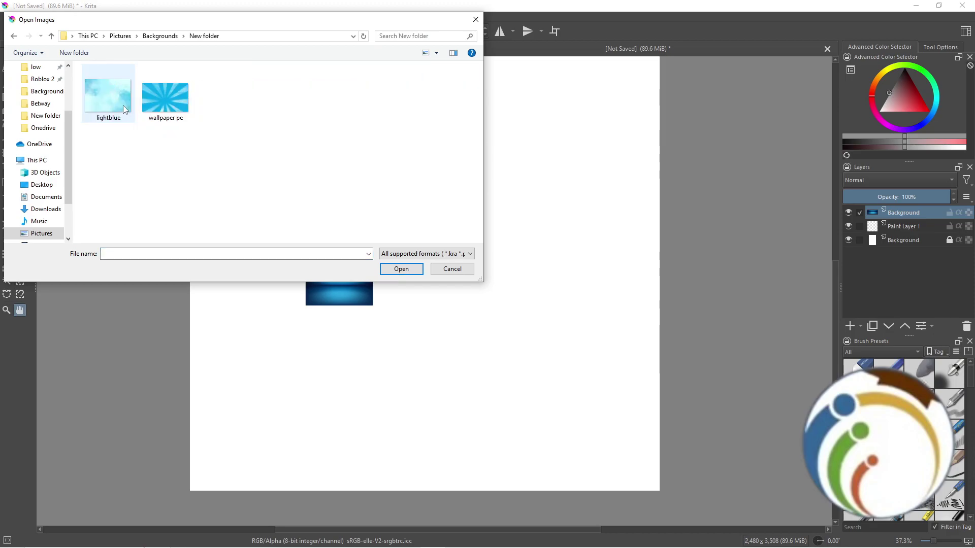
{"action": "left_click", "coordinate": [160, 36]}
{"action": "double_click", "coordinate": [338, 99]}
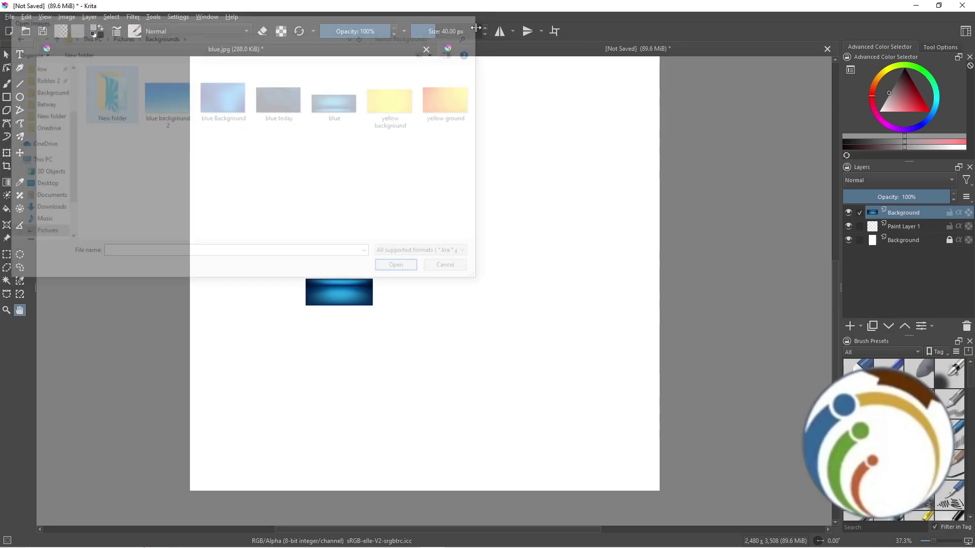
{"action": "mouse_move", "coordinate": [359, 300]}
{"action": "left_mouse_down"}
{"action": "mouse_move", "coordinate": [376, 254]}
{"action": "mouse_move", "coordinate": [342, 326]}
{"action": "left_mouse_up"}
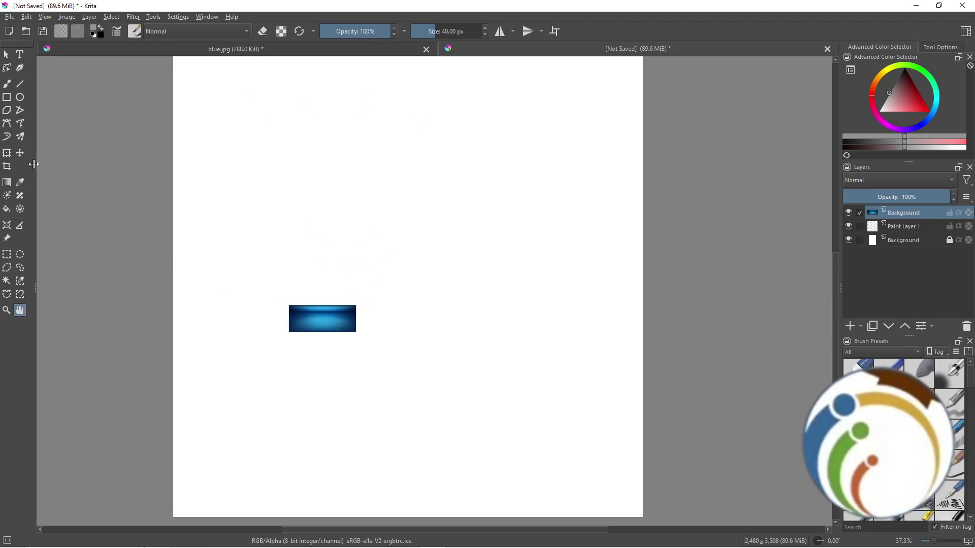
{"action": "left_click", "coordinate": [6, 53]}
{"action": "left_click", "coordinate": [362, 345]}
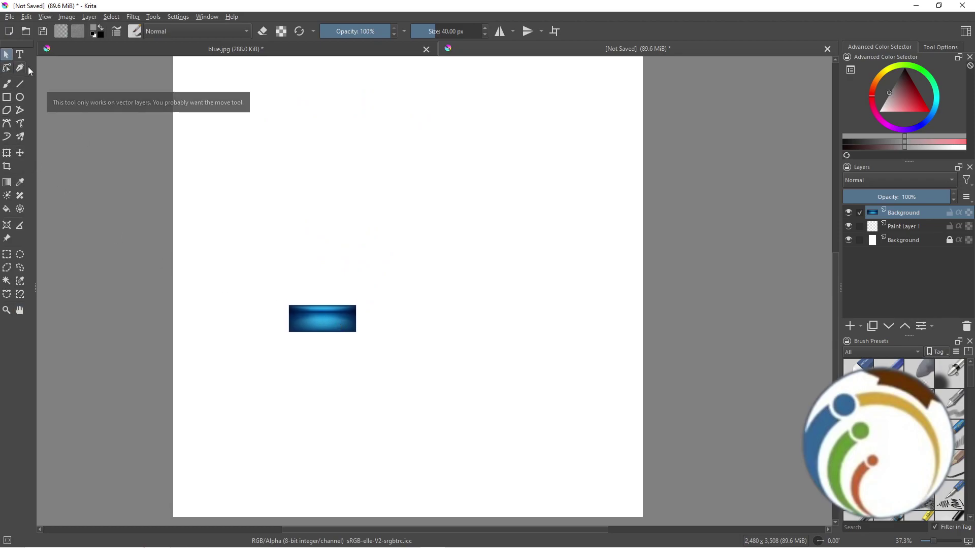
{"action": "left_click", "coordinate": [67, 17]}
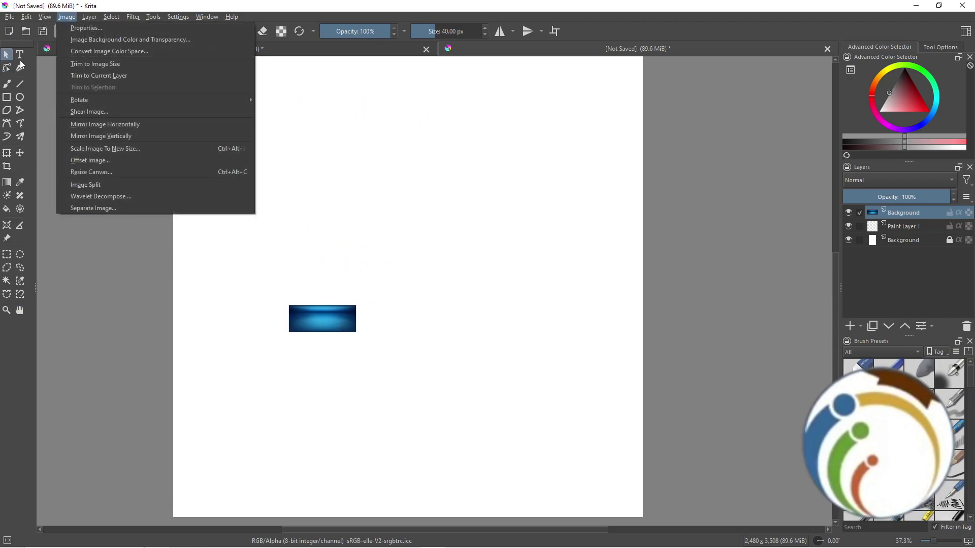
Zoom in closely on the flipped blue gradient
{"action": "left_click", "coordinate": [6, 310]}
{"action": "left_click", "coordinate": [347, 342]}
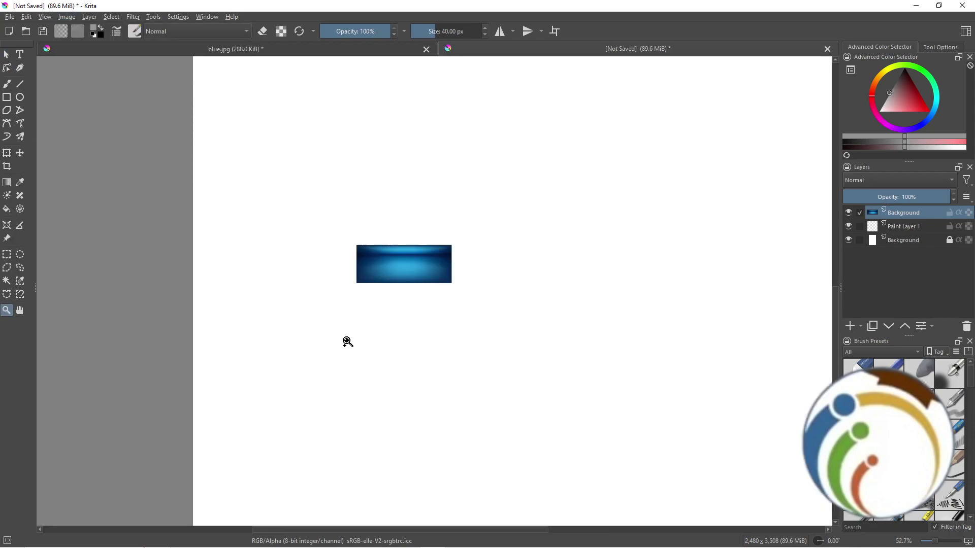
{"action": "left_click", "coordinate": [457, 282]}
{"action": "left_click", "coordinate": [506, 244]}
{"action": "left_click", "coordinate": [530, 199]}
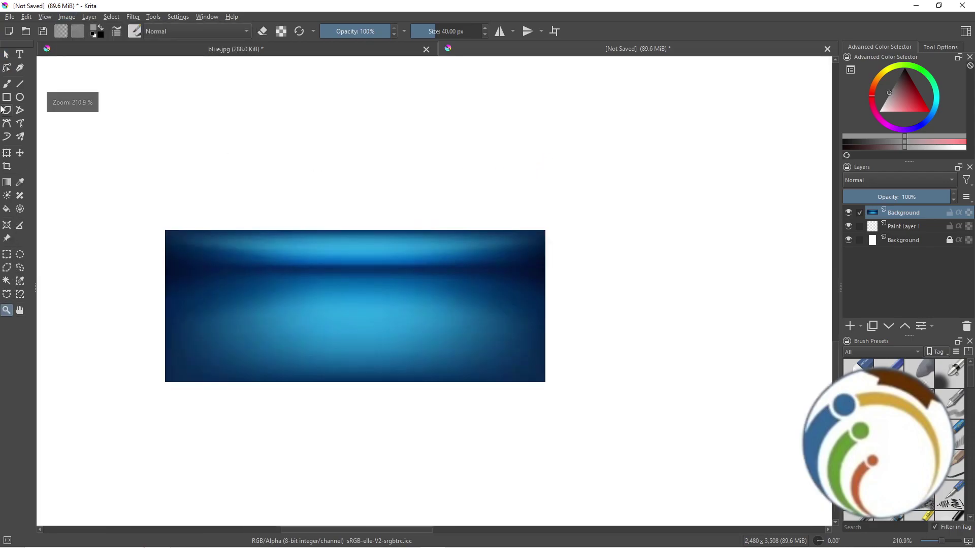
{"action": "left_click", "coordinate": [9, 56]}
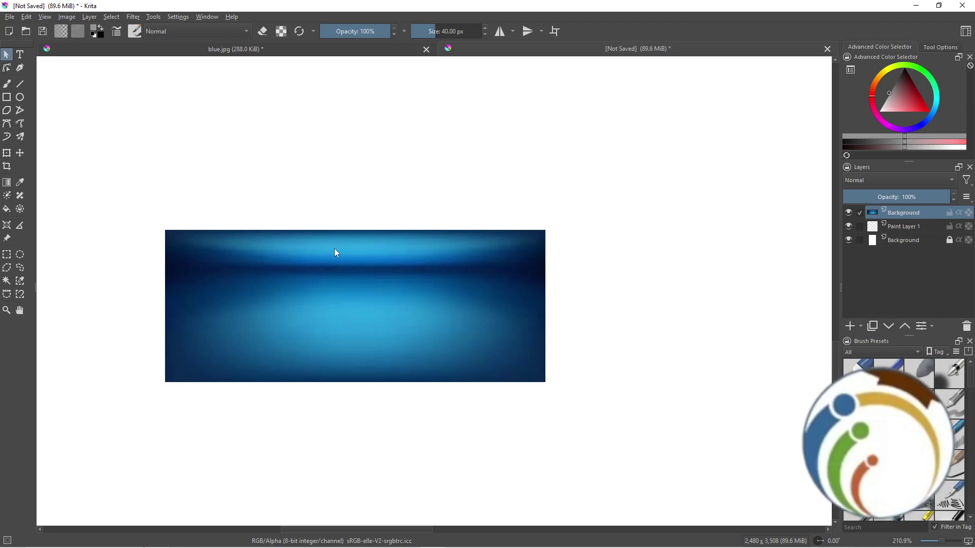
Compare with the blue.jpg tab, return to the portrait document, and browse the View menu
{"action": "left_click", "coordinate": [177, 49]}
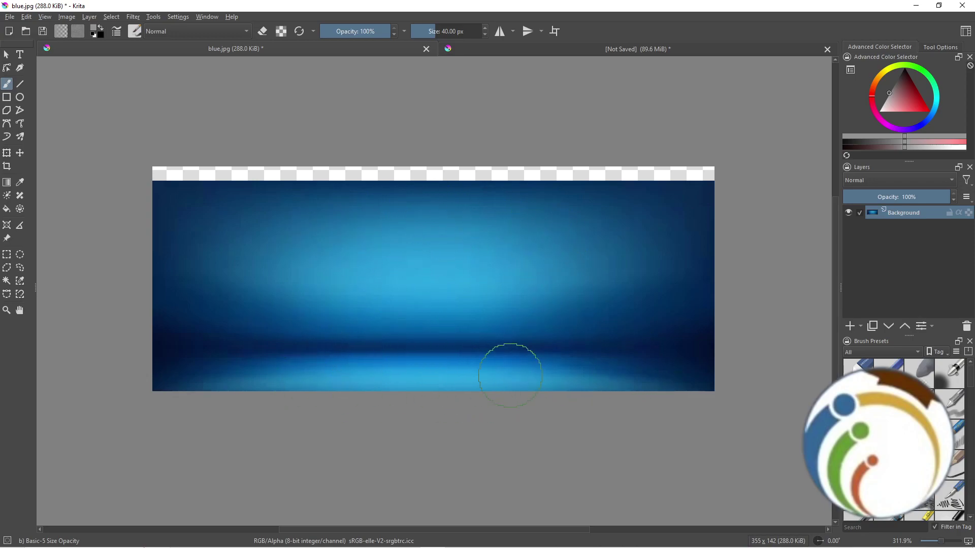
{"action": "left_click", "coordinate": [620, 47]}
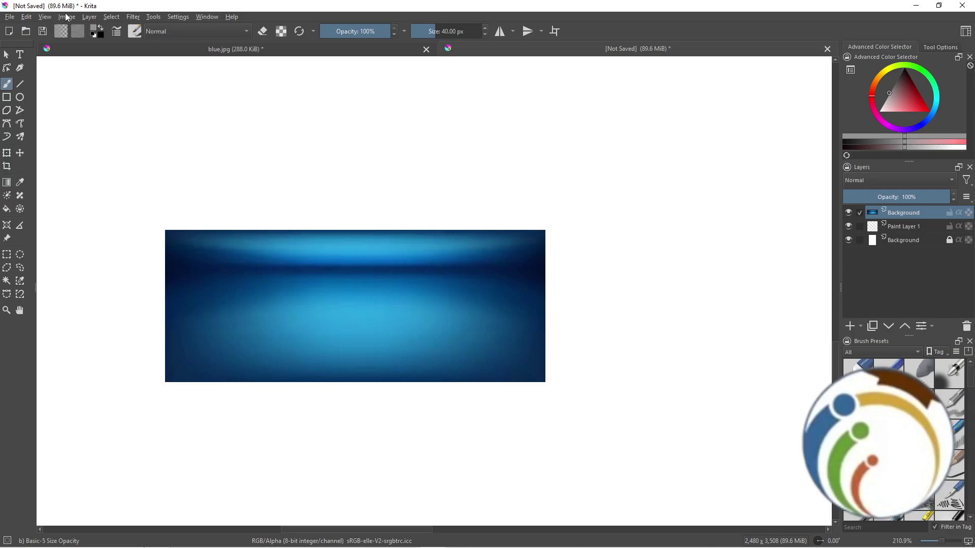
{"action": "left_click", "coordinate": [67, 17]}
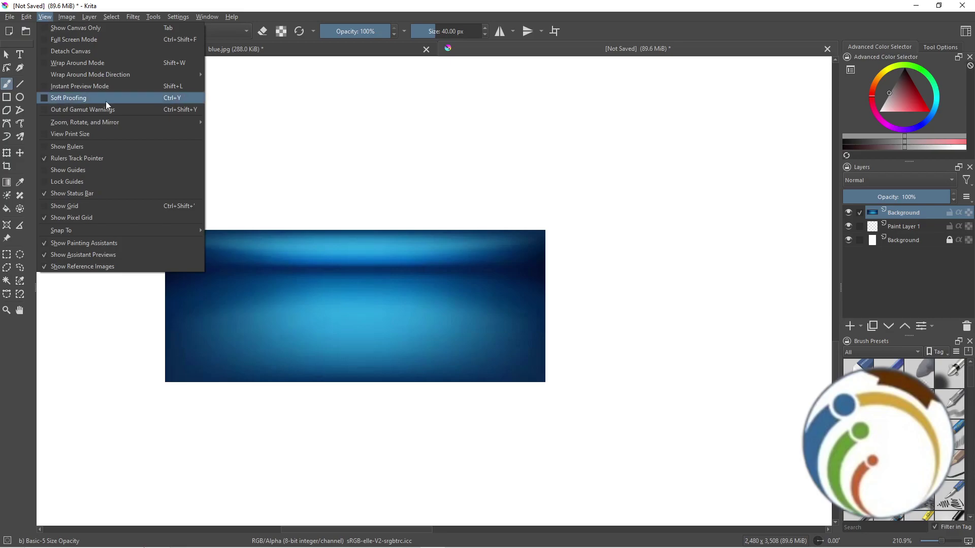
{"action": "mouse_move", "coordinate": [84, 122]}
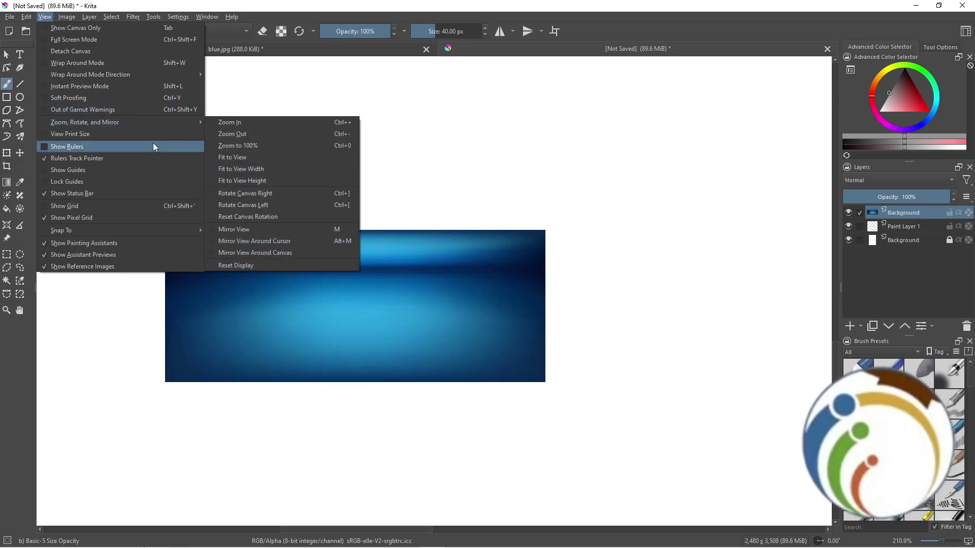
{"action": "left_click", "coordinate": [43, 83]}
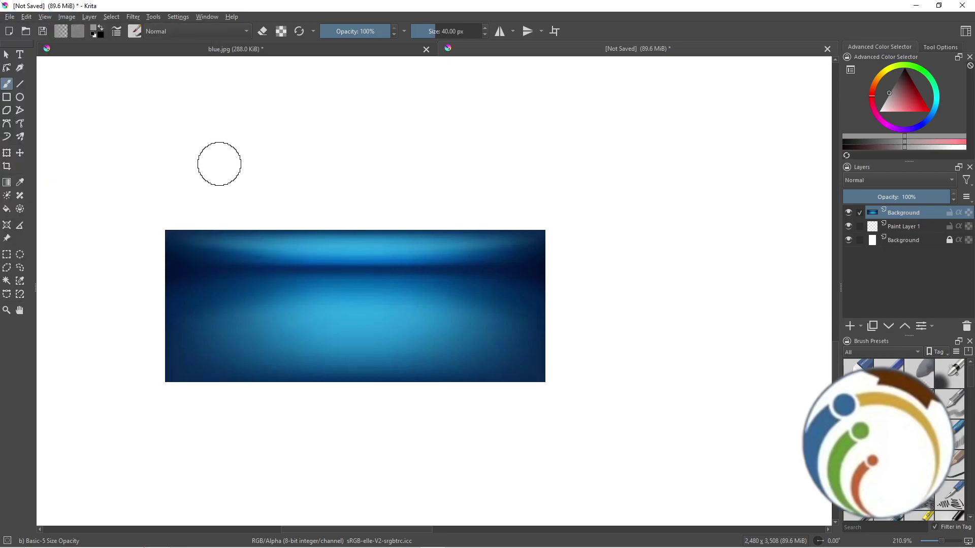